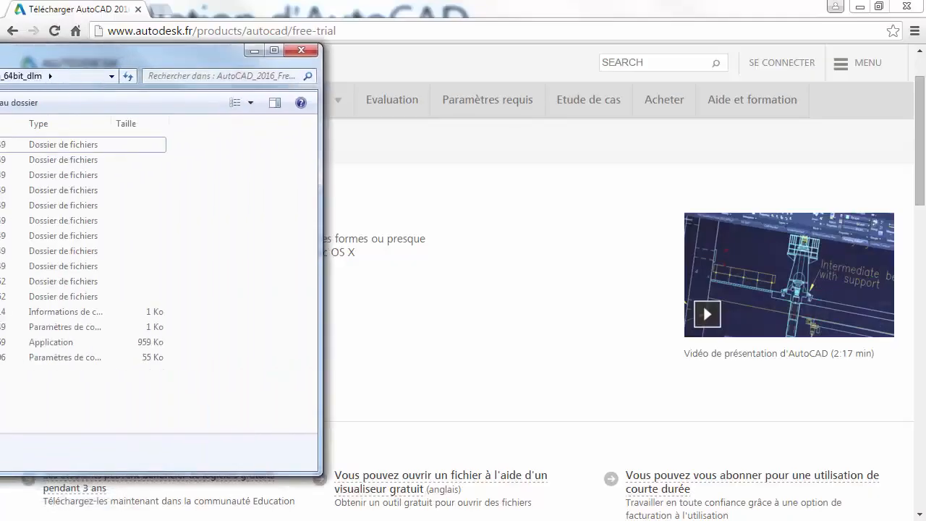
- Run the Setup application in the AutoCAD_2016_French_Win_64bit_dlm folder as administrator and minimize the folder window
left_click_drag(190, 48, 313, 42)
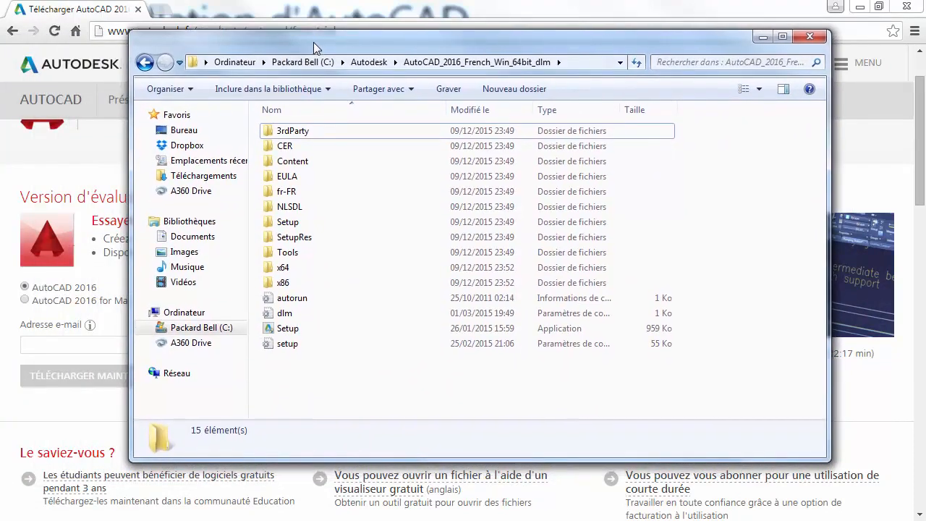
left_click(281, 330)
right_click(278, 331)
left_click(306, 357)
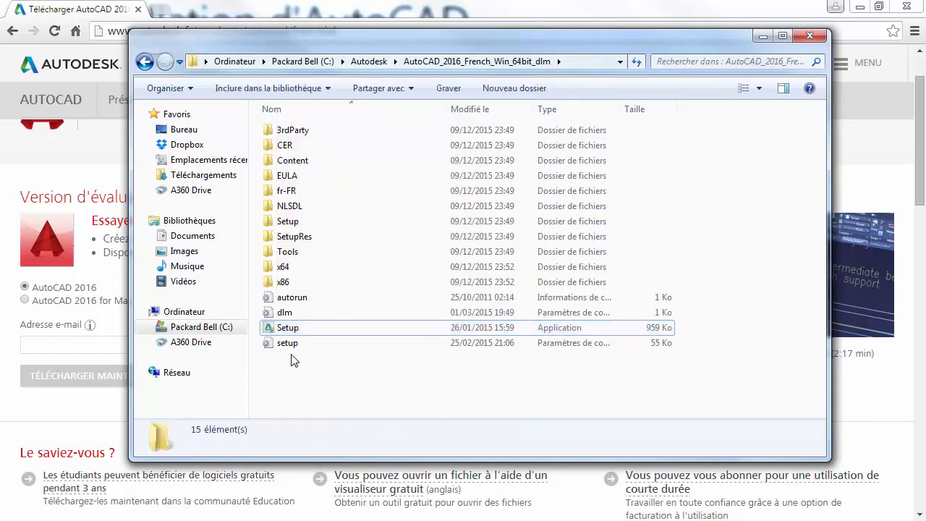
right_click(283, 333)
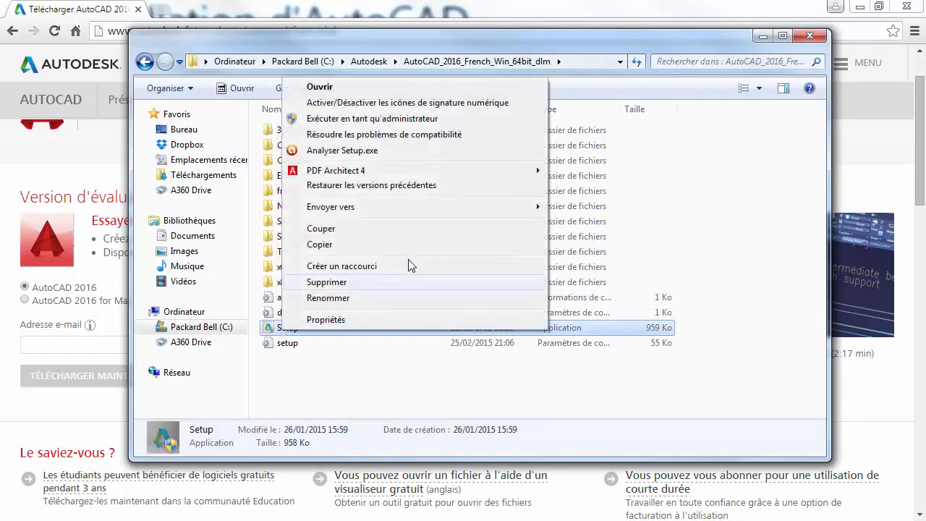
left_click(343, 119)
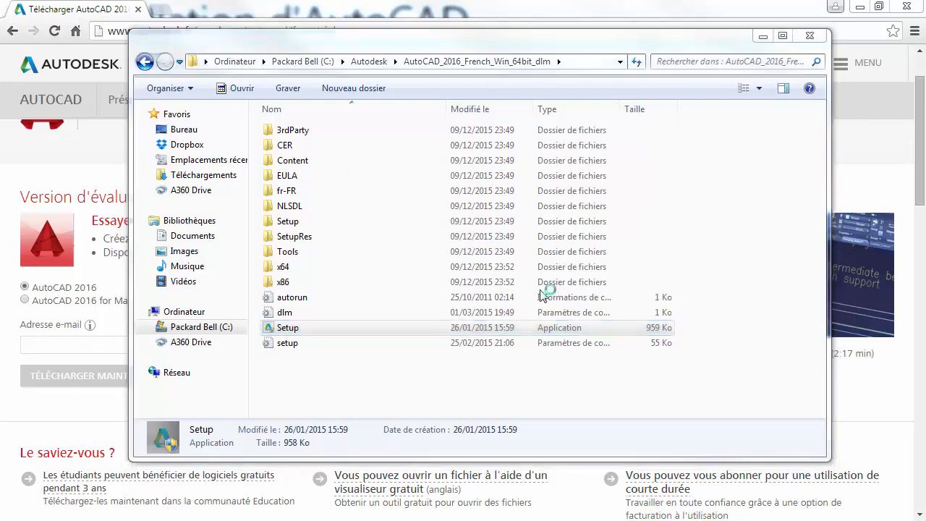
left_click(762, 35)
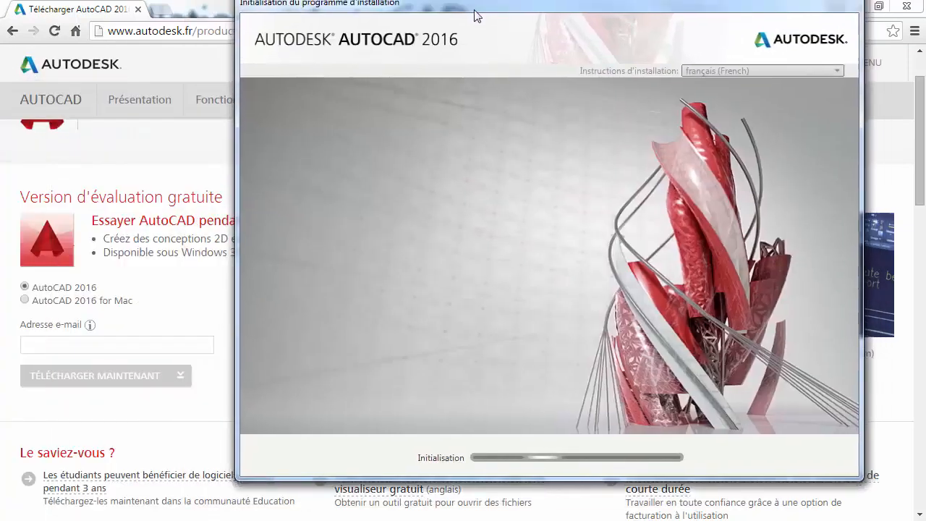
- Start installing AutoCAD 2016 on this computer and accept the licence agreement for France
left_click_drag(476, 15, 407, 35)
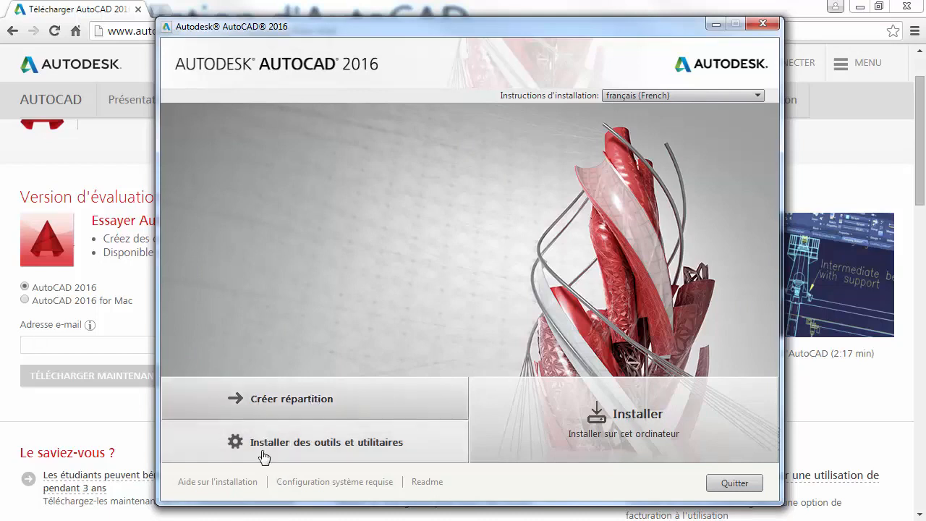
left_click(619, 423)
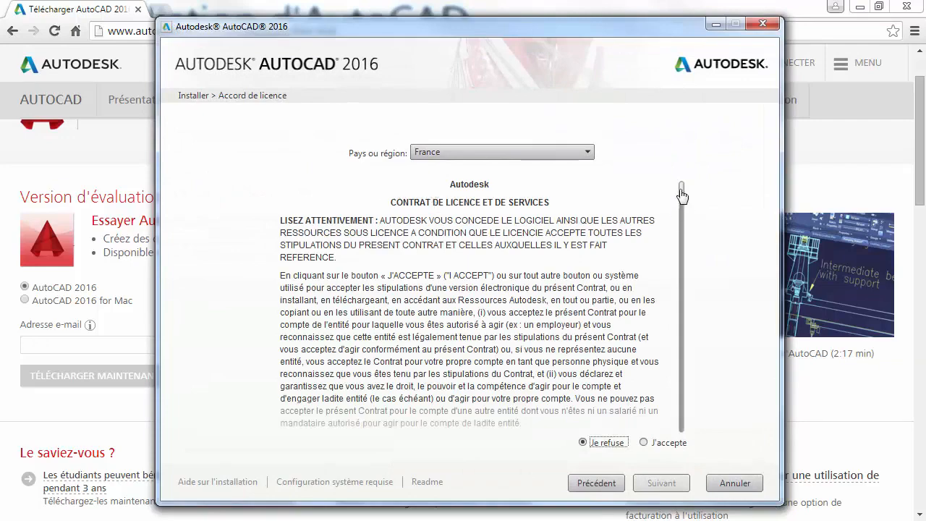
left_click_drag(682, 194, 686, 434)
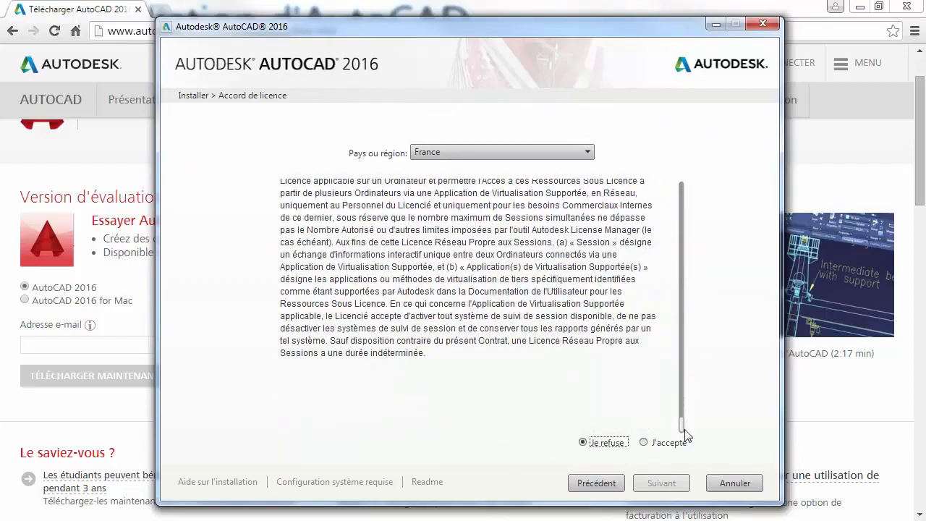
left_click(661, 449)
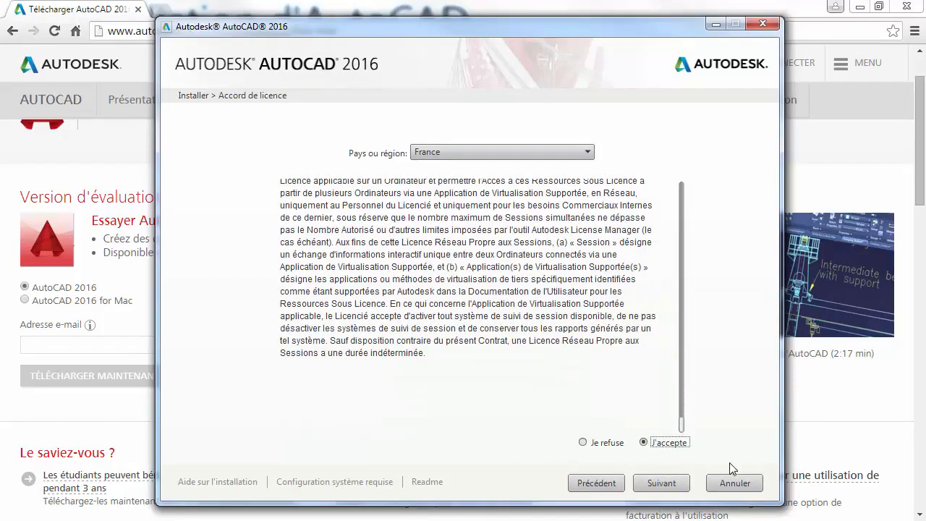
left_click(655, 484)
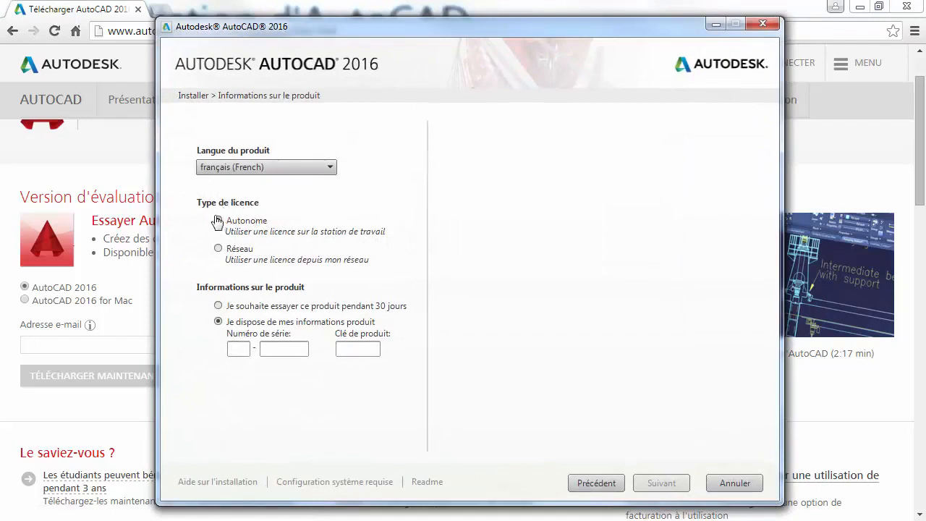
- Choose the standalone licence (Autonome) with the 30-day product trial and continue to the installation configuration
left_click(322, 169)
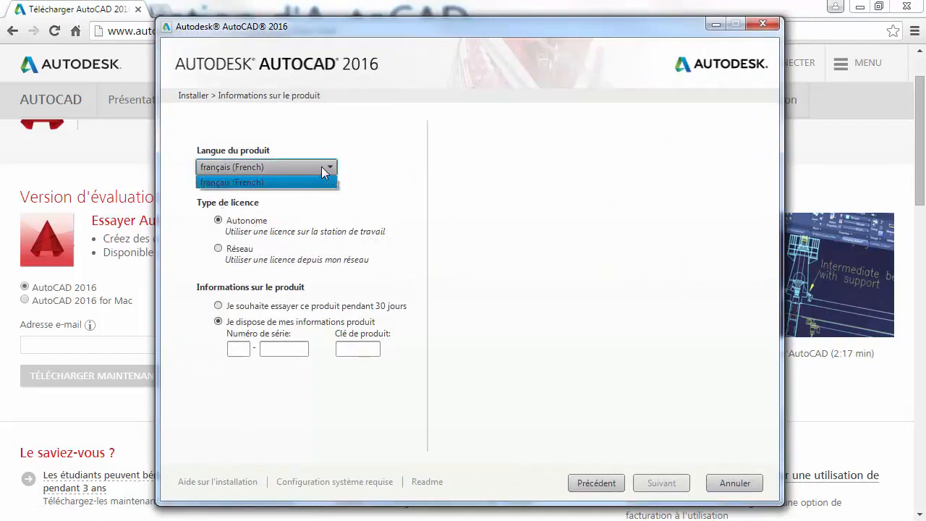
left_click(323, 170)
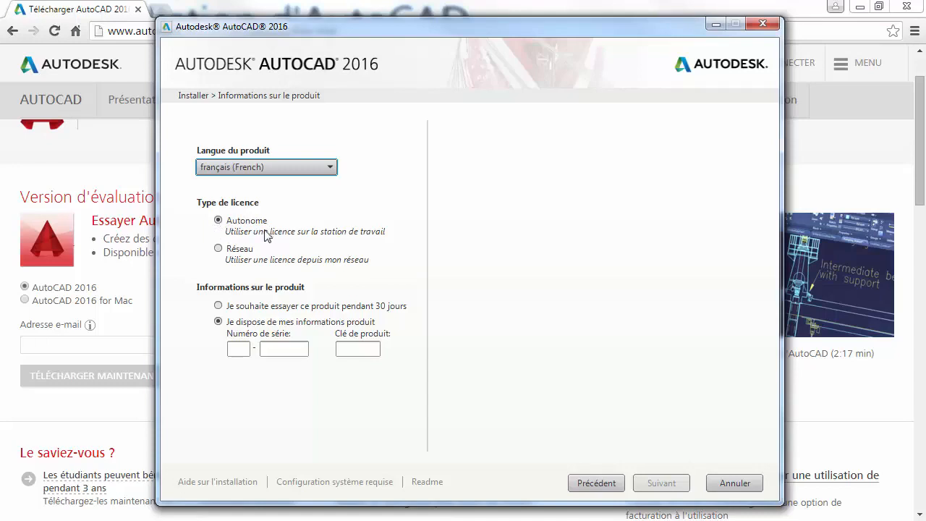
left_click(219, 253)
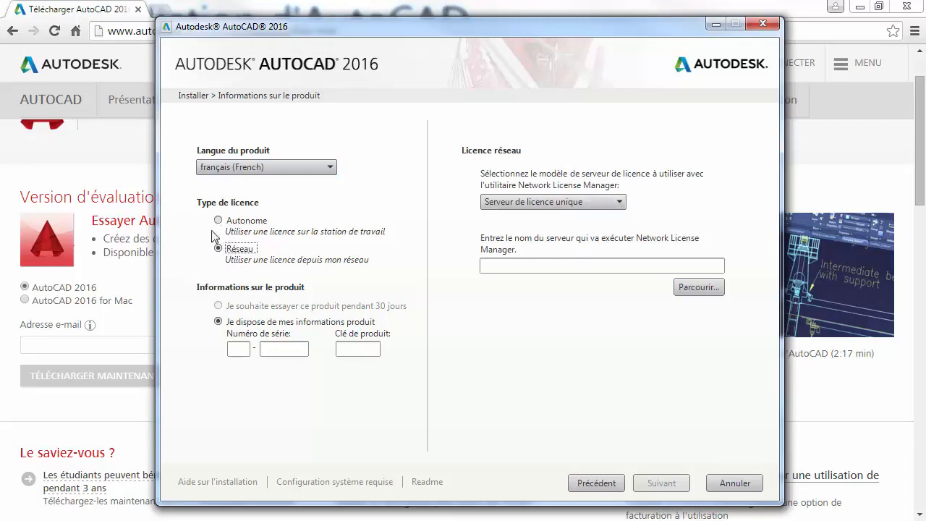
left_click(219, 221)
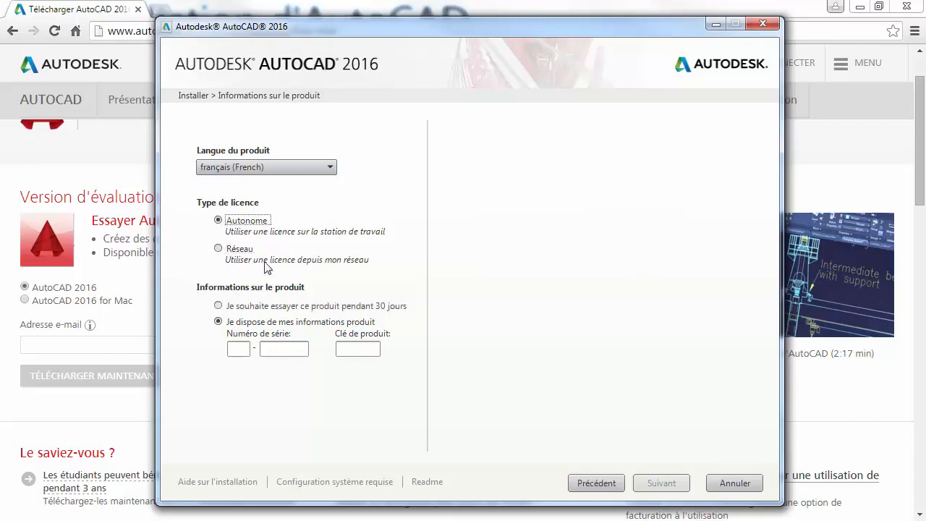
left_click(236, 348)
left_click(219, 307)
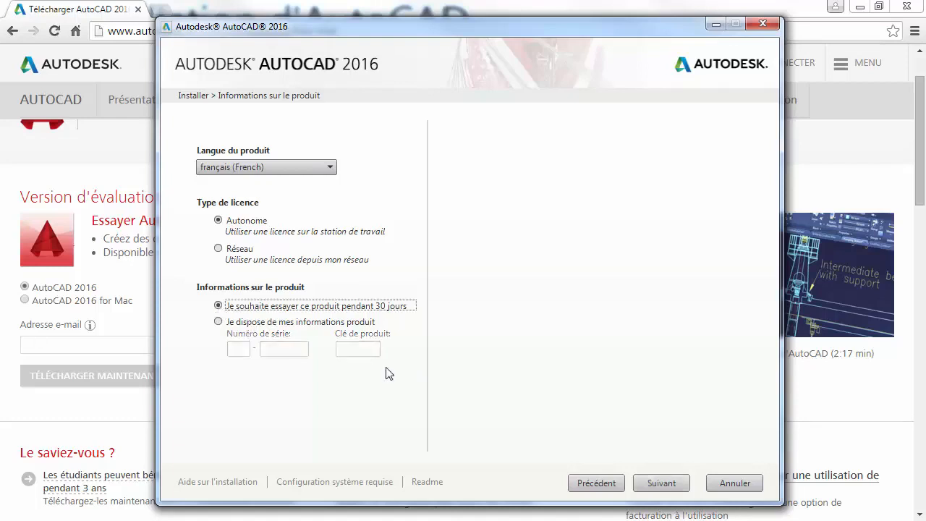
left_click(652, 484)
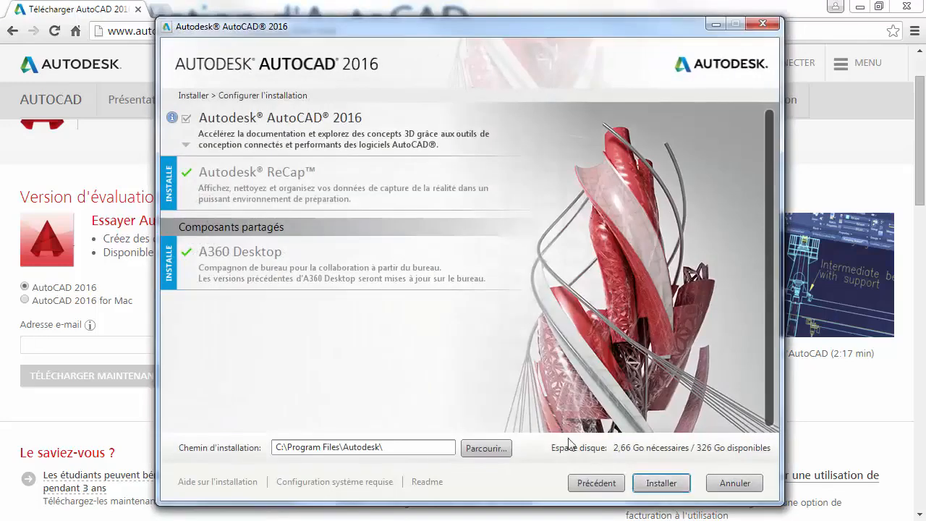
- Review the AutoCAD 2016 installation options, including the custom feature list, and return to the product list with the default type selected
left_click_drag(315, 33, 317, 15)
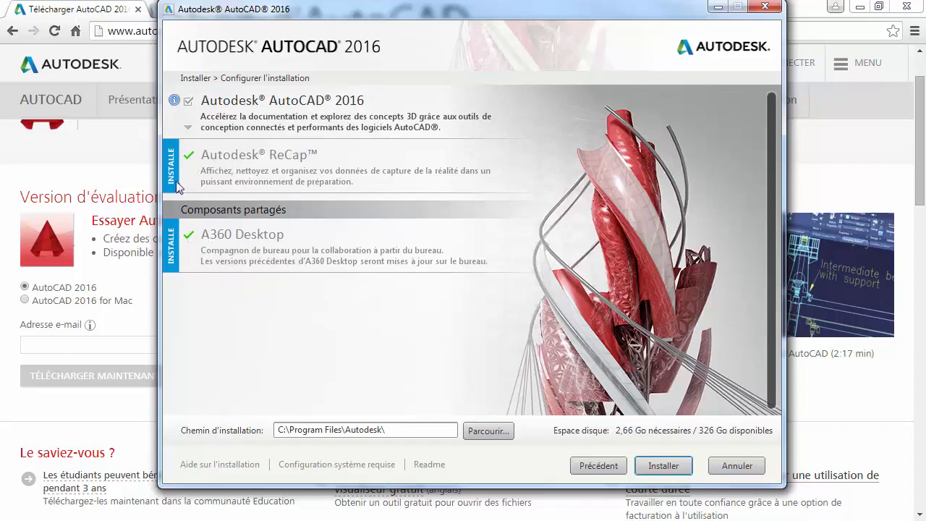
left_click(188, 128)
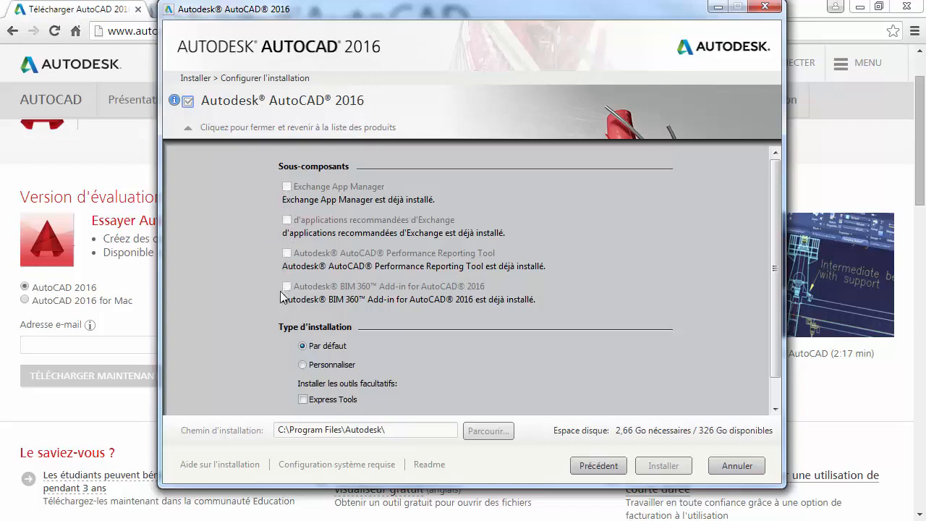
scroll(776, 236, "down", 1)
scroll(776, 236, "down", 2)
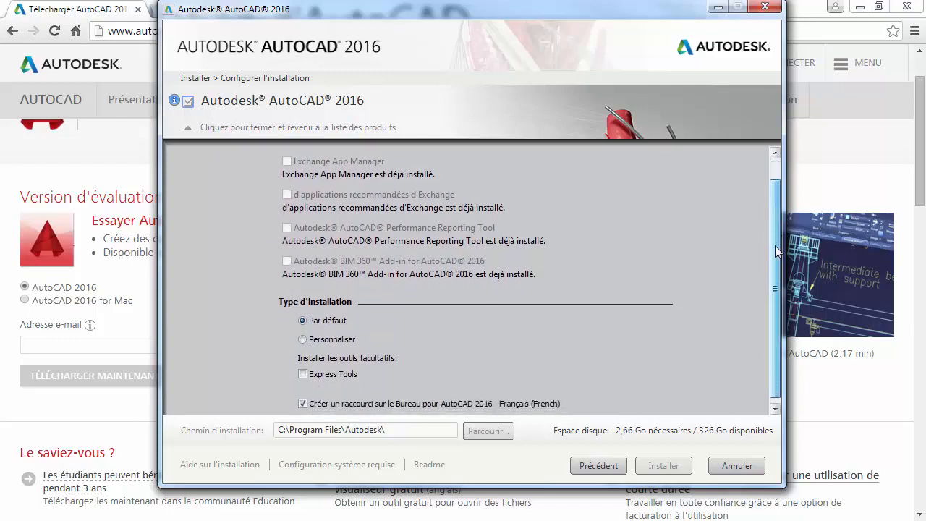
left_click(304, 334)
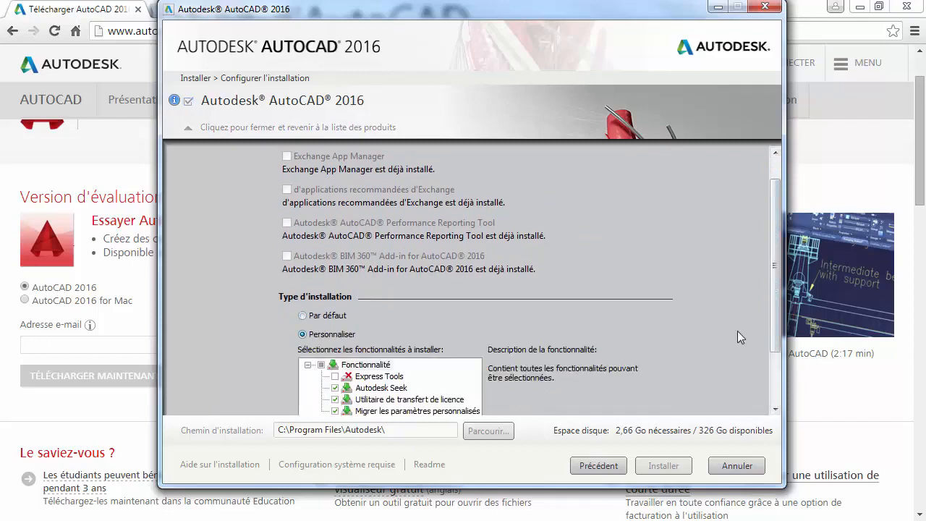
left_click_drag(776, 264, 780, 316)
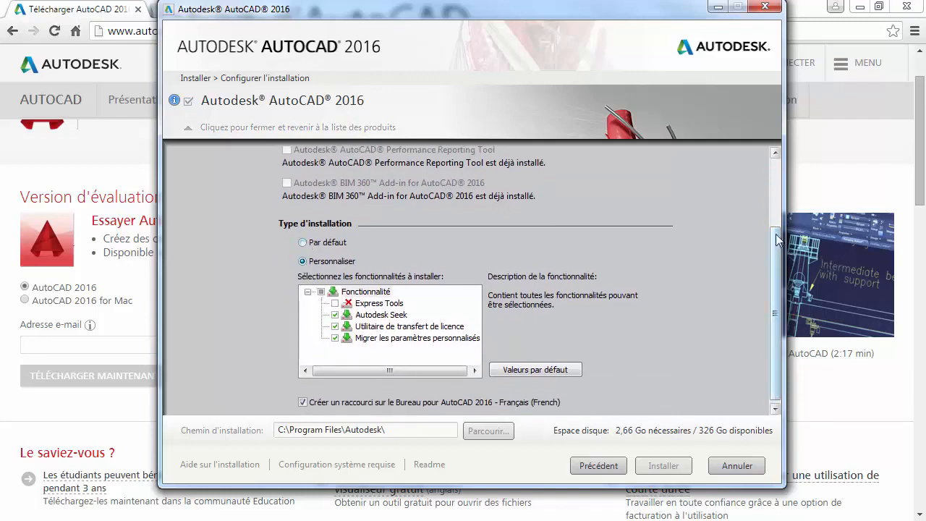
left_click_drag(776, 235, 776, 256)
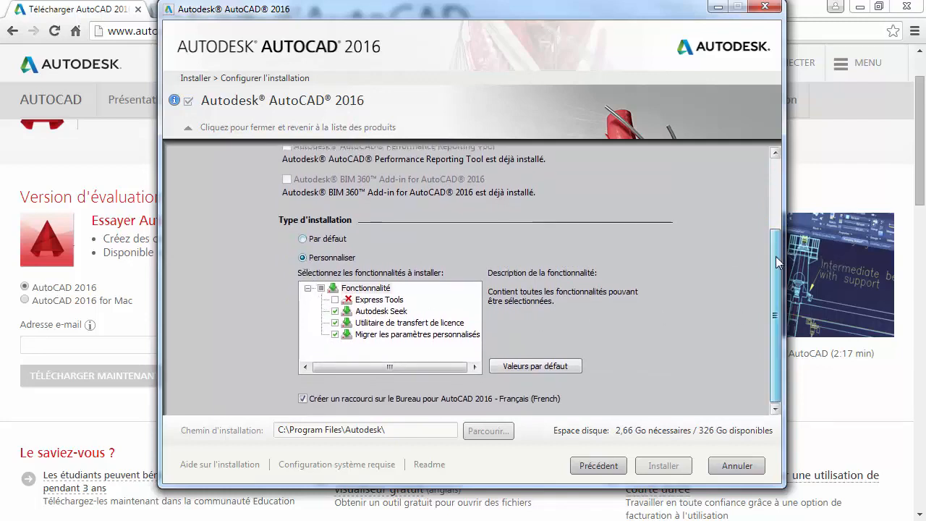
left_click(303, 239)
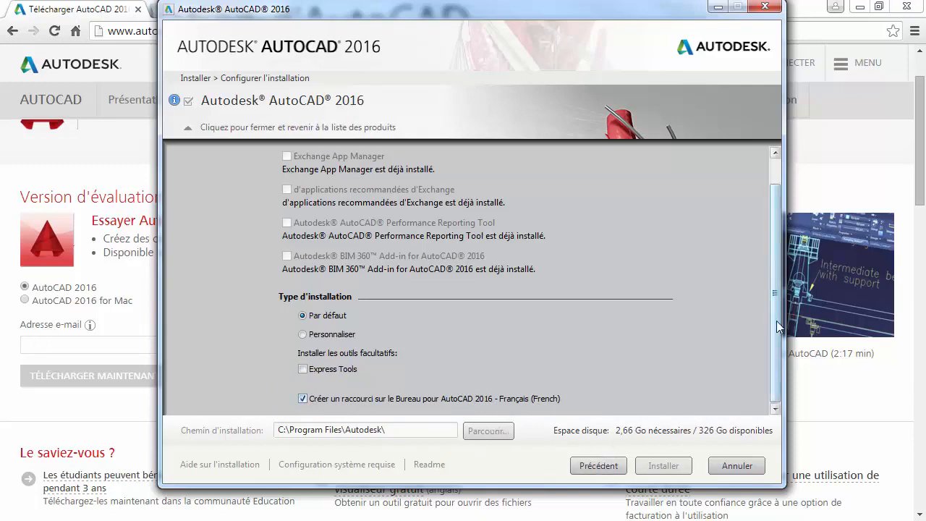
scroll(781, 351, "up", 2)
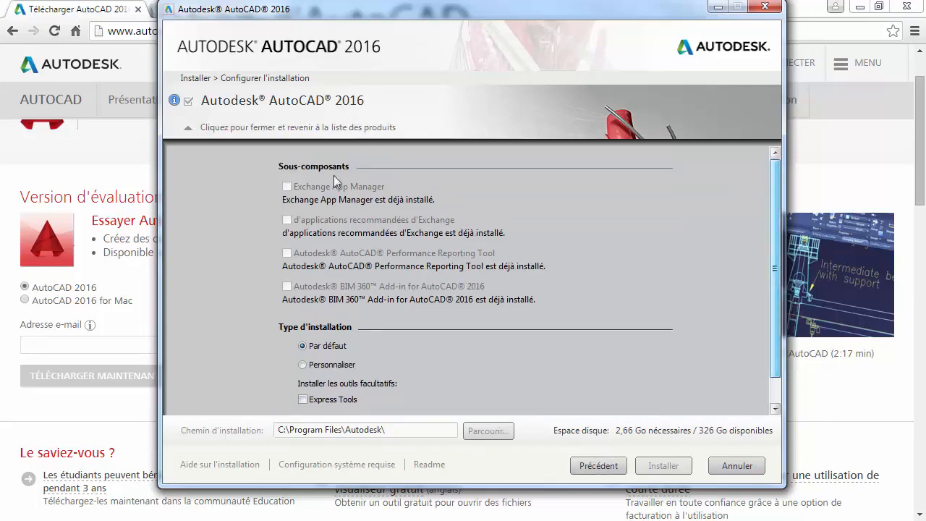
left_click(187, 133)
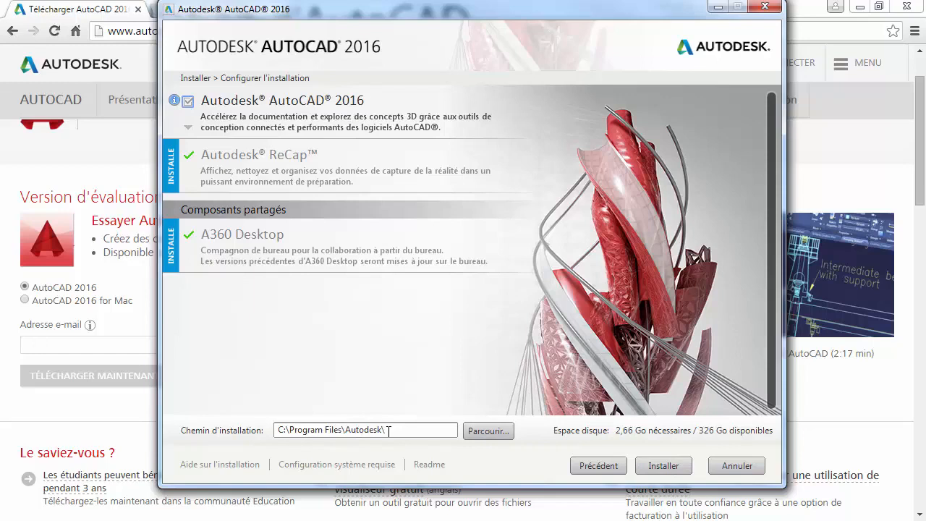
- Install AutoCAD 2016 in C:\Program Files\Autodesk\ and close the installer when the installation is complete
left_click_drag(529, 15, 527, 28)
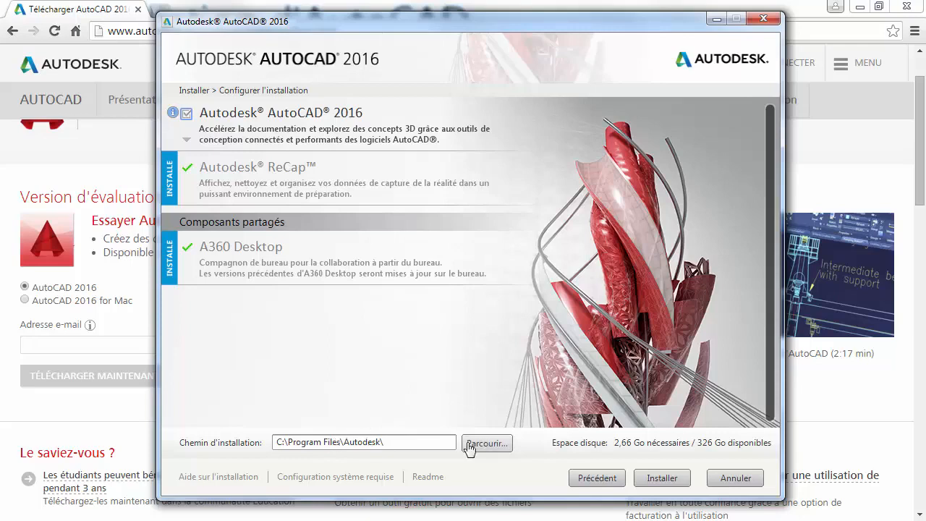
left_click(663, 482)
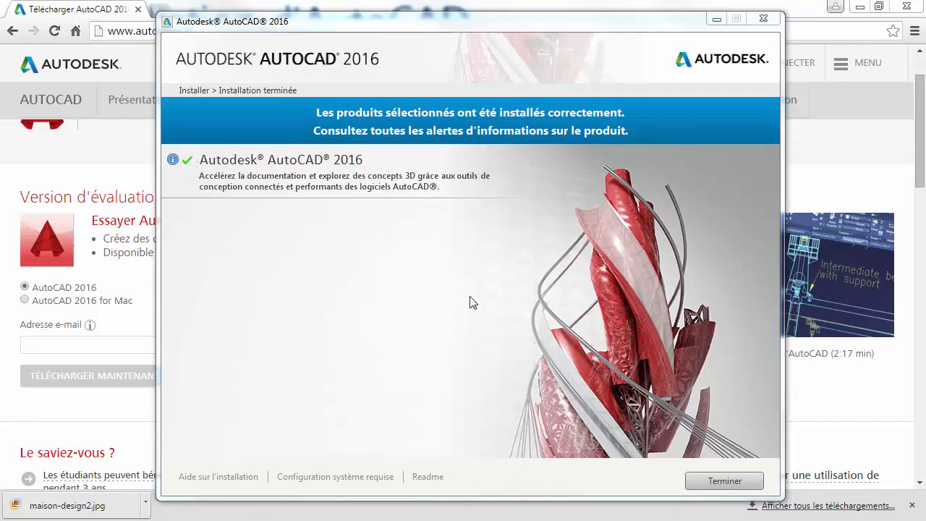
left_click(722, 482)
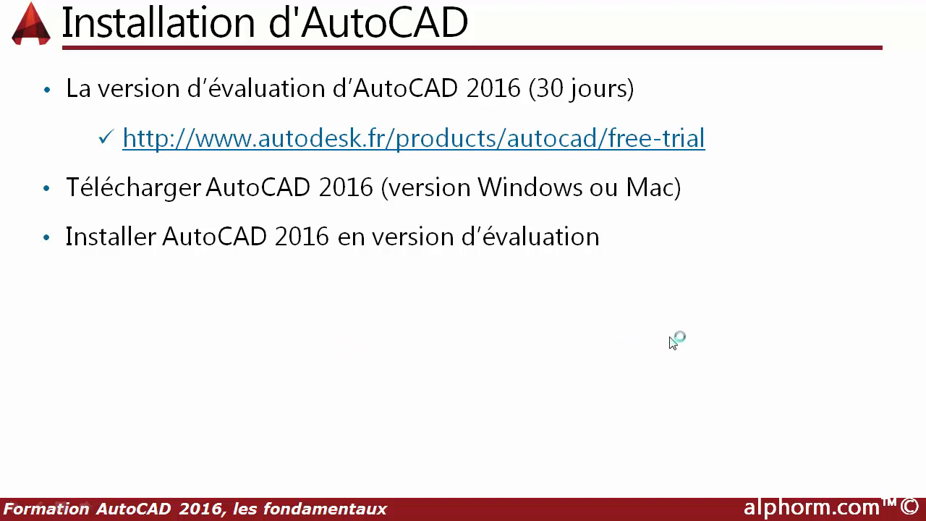
left_click(655, 326)
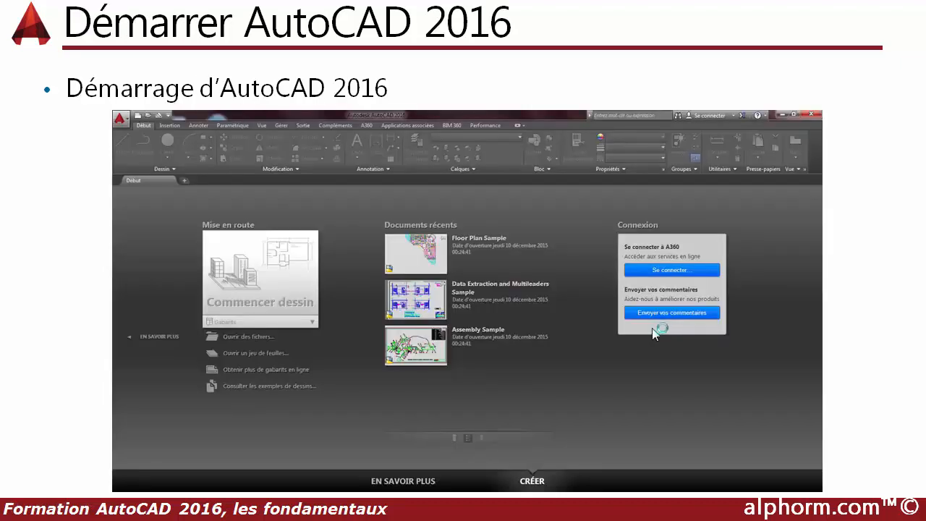